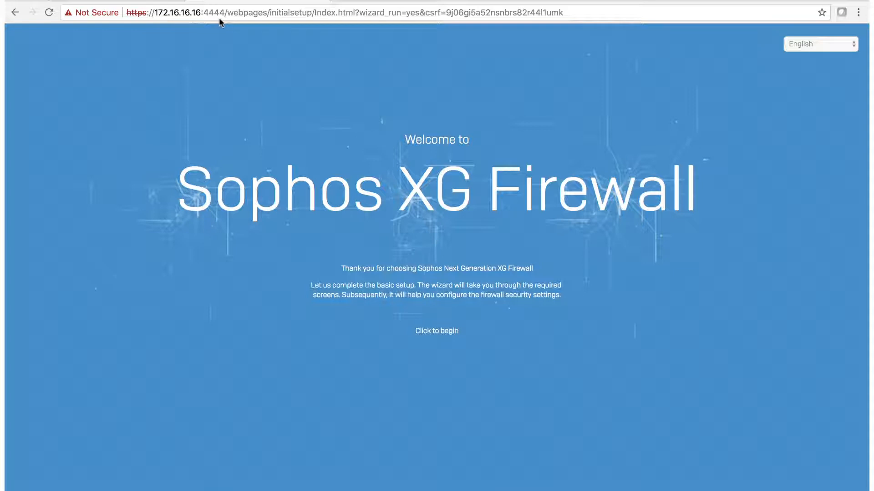
Step: Keep English as the wizard language and start the basic setup
click(852, 44)
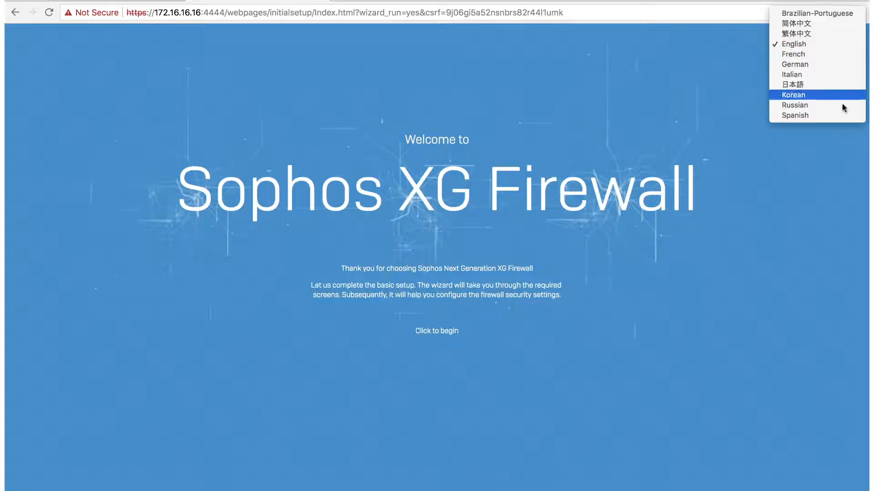
click(836, 44)
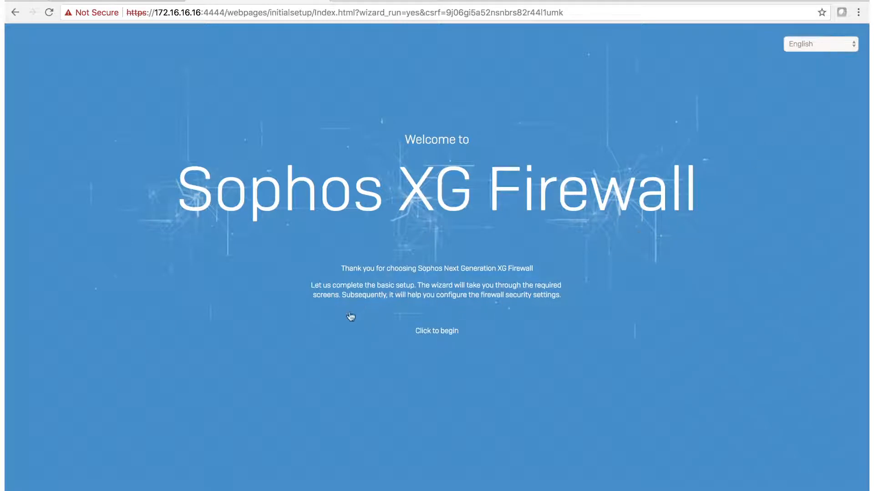
click(437, 331)
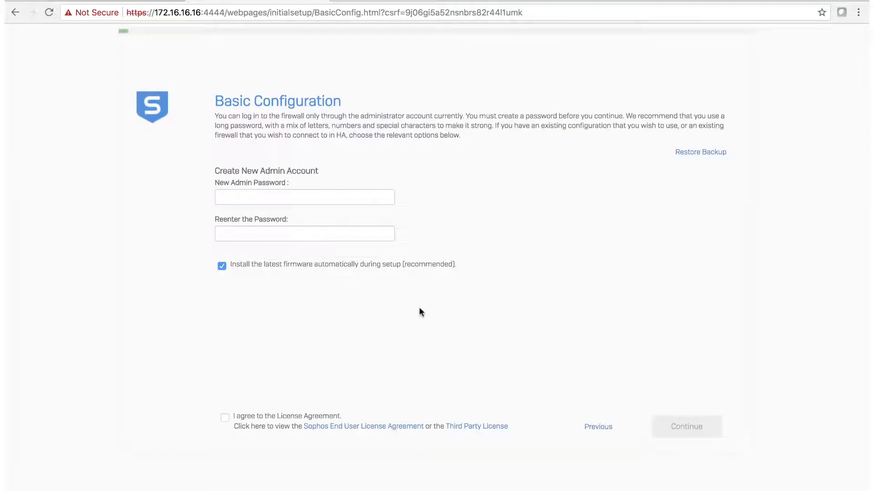
Step: Enter and confirm the new admin password, then accept the license agreement
click(331, 196)
text(•••••••••)
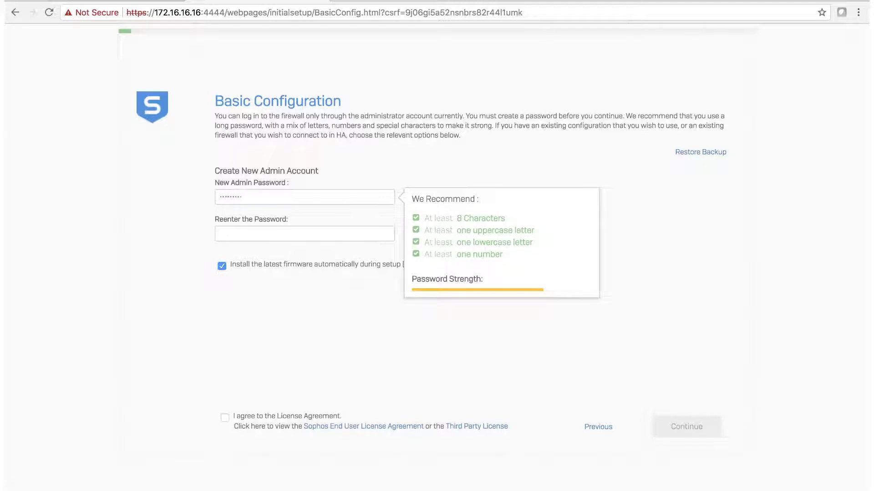
click(310, 230)
text(•••••••••)
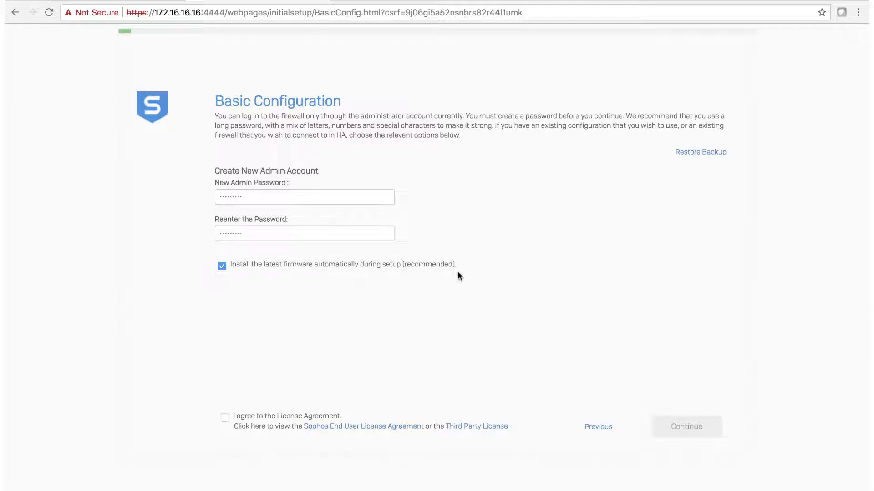
click(225, 419)
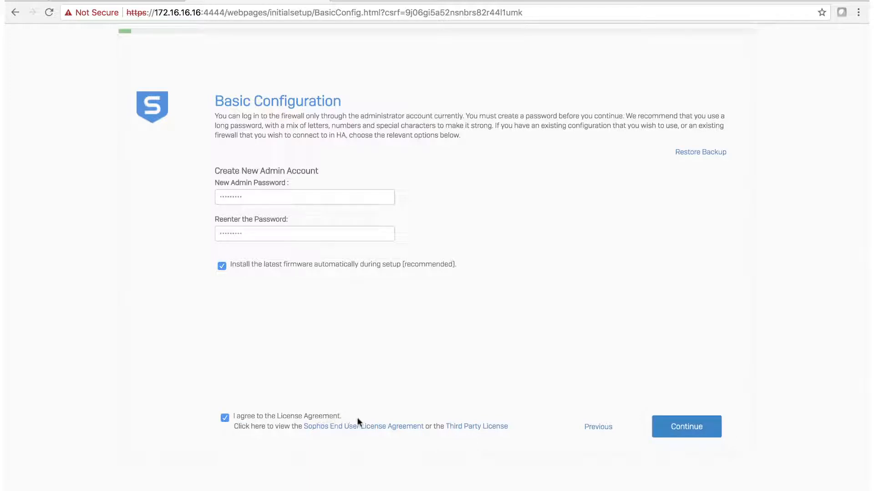
Step: Pick Vancouver on the time zone map and continue to firewall registration
click(688, 428)
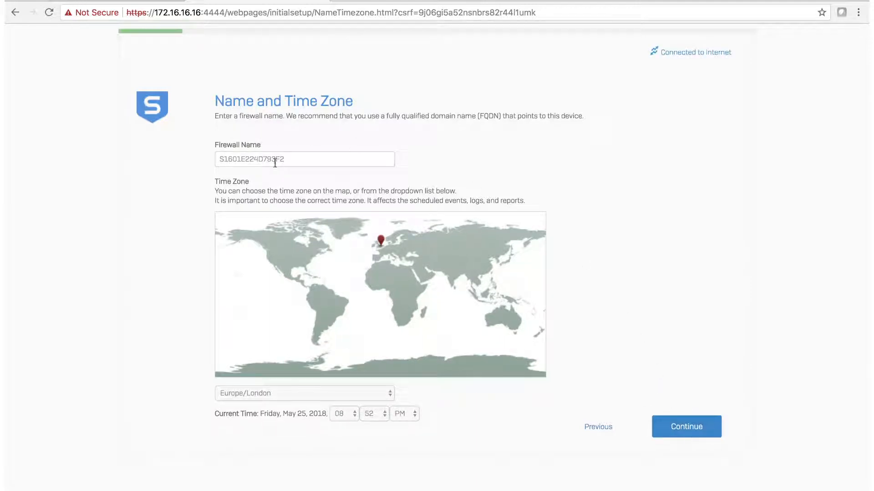
drag(285, 162, 218, 161)
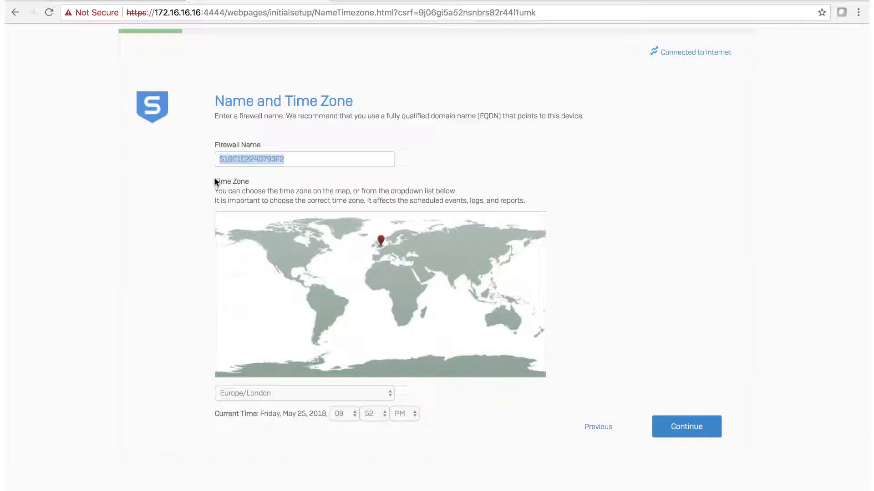
click(267, 248)
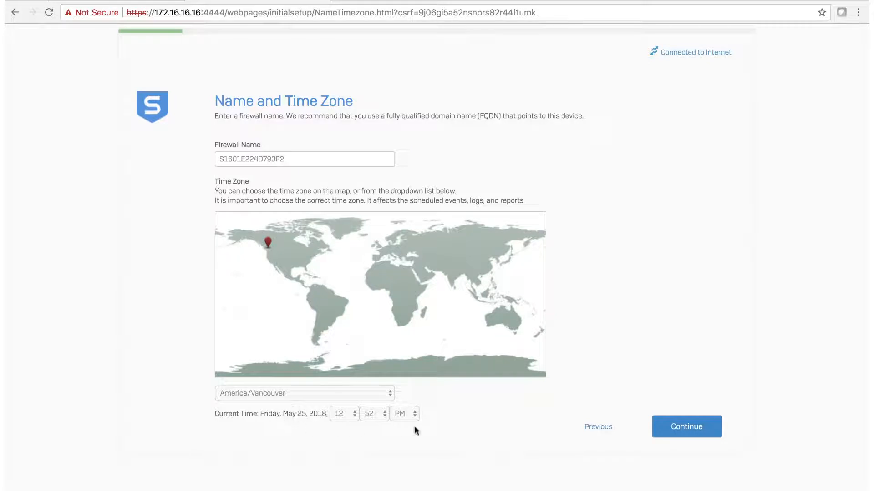
click(699, 430)
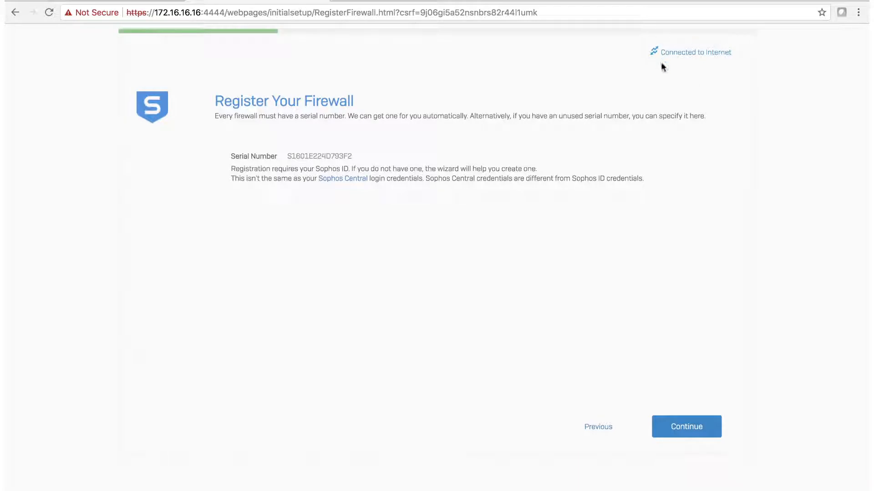
Step: Start online registration and solve the first street-sign reCAPTCHA challenge
click(680, 427)
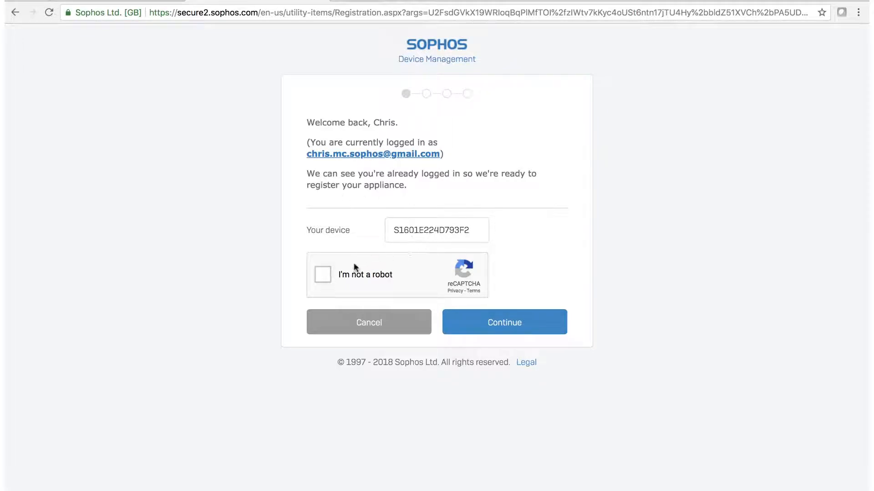
click(323, 277)
click(370, 221)
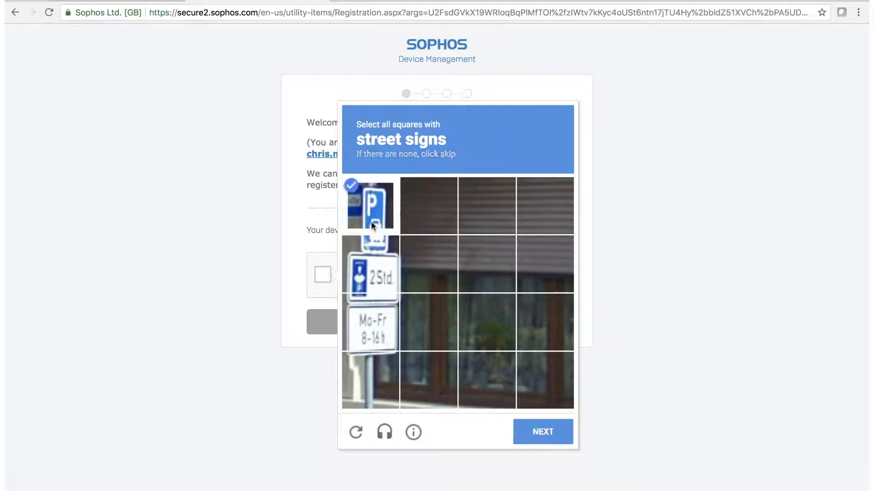
click(367, 266)
click(363, 325)
click(384, 381)
click(543, 431)
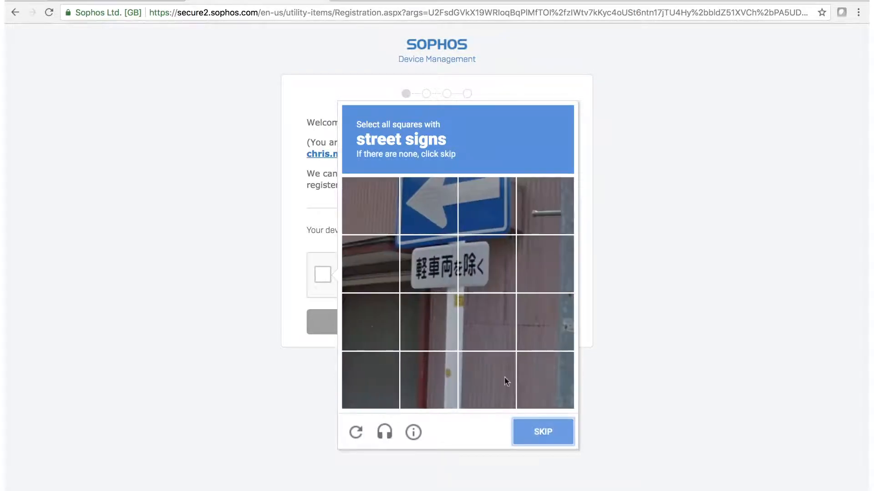
Step: Complete the second street-sign challenge and confirm the XG125W device registration
click(429, 206)
click(482, 207)
click(430, 265)
click(474, 266)
click(541, 432)
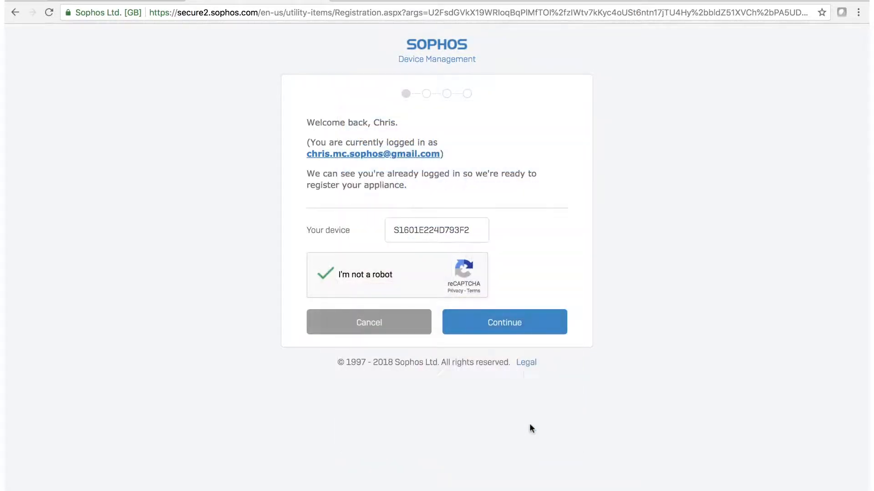
click(514, 329)
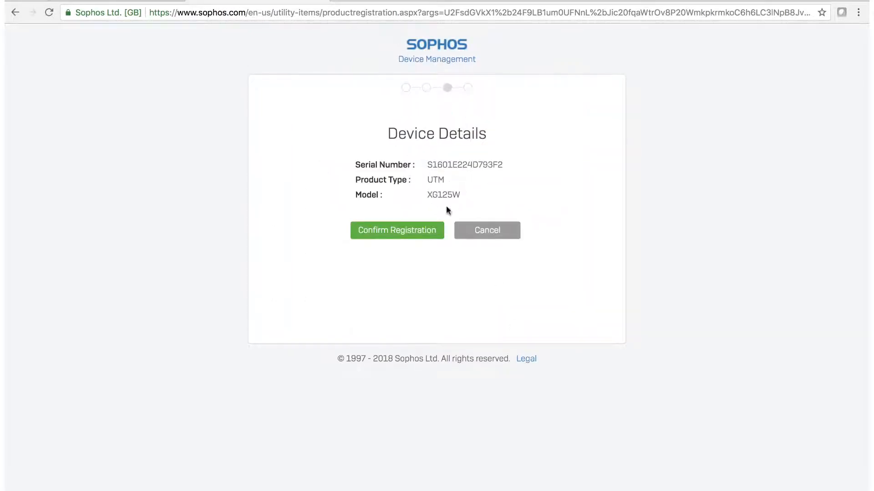
click(389, 232)
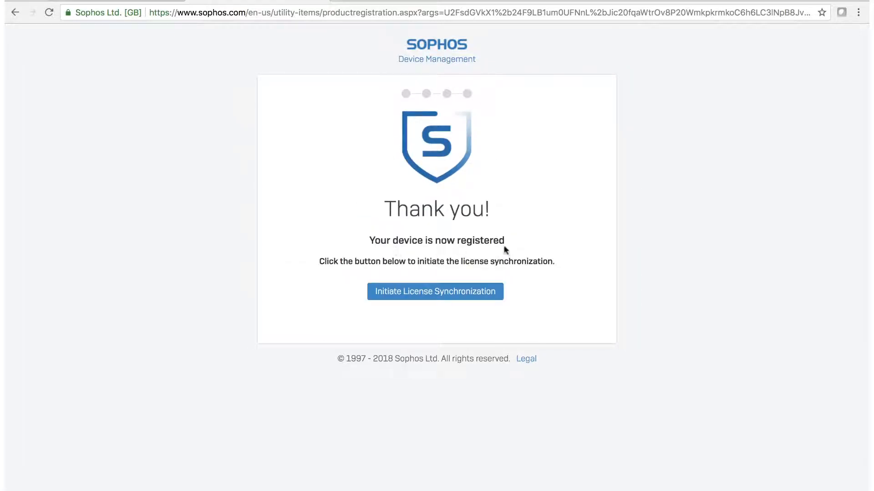
Step: Initiate license synchronization to list Base Firewall, Network Protection, Web Protection and Enhanced Support
click(434, 294)
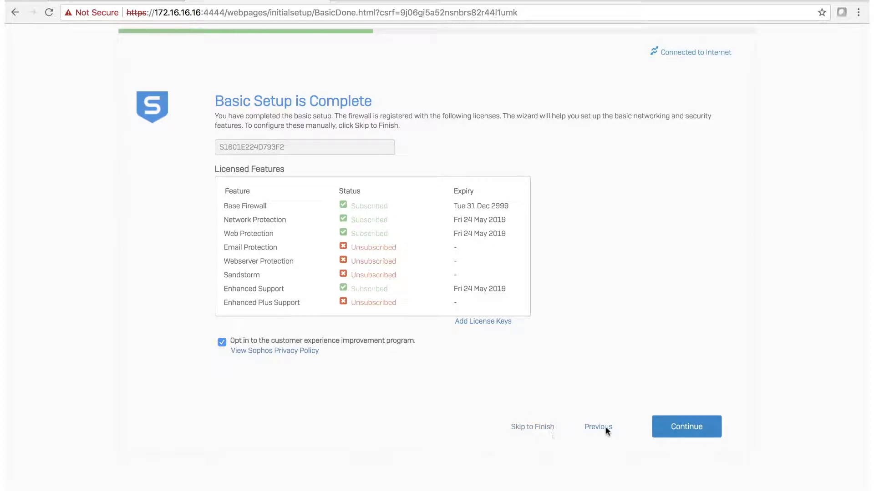
Step: Continue to LAN configuration and keep 'This Firewall (Route Mode)' as the gateway
click(684, 428)
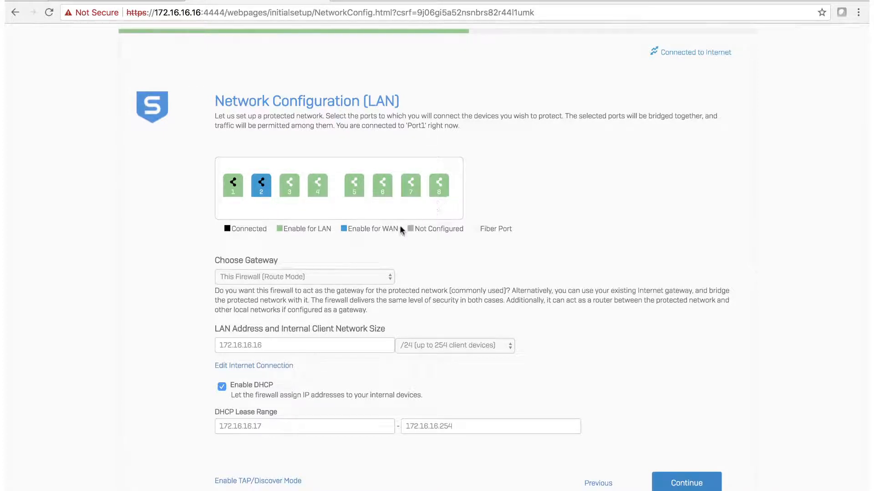
click(390, 279)
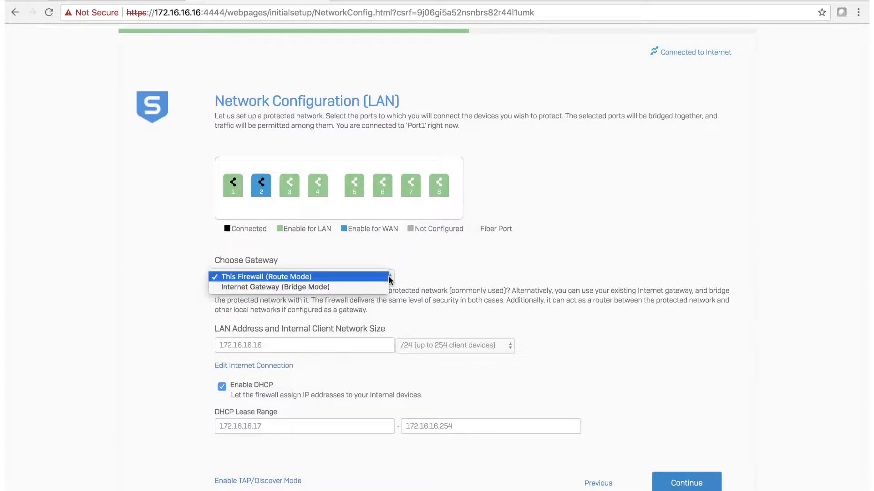
click(320, 278)
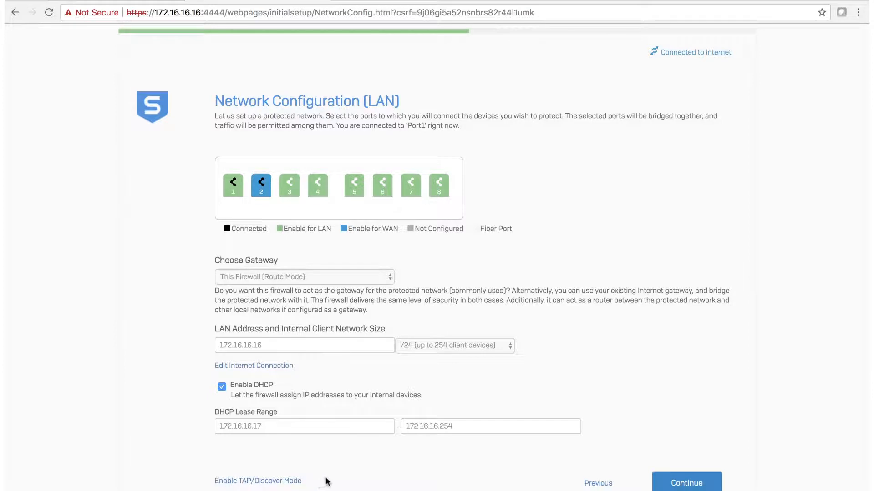
Step: Name the wireless network MyWireless and enter its passphrase
click(686, 485)
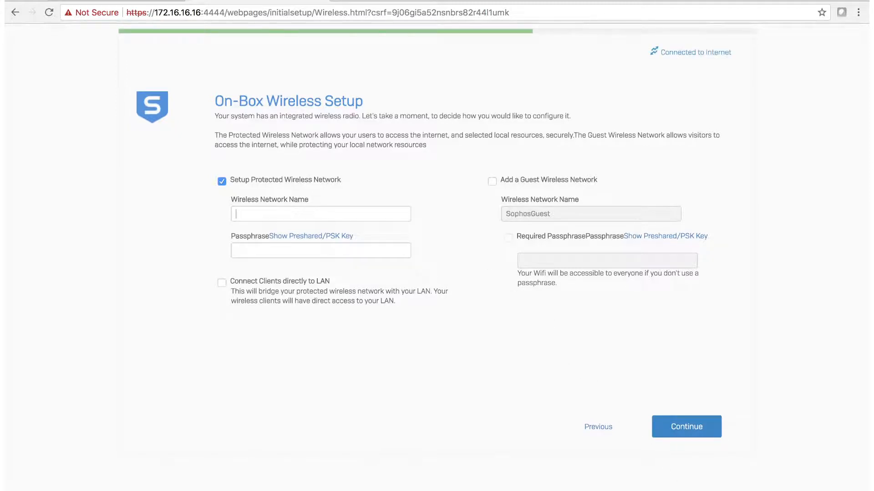
text(ss)
click(277, 249)
text(a)
Step: Bridge wireless clients to LAN and enable protection from network threats and malicious websites
click(221, 282)
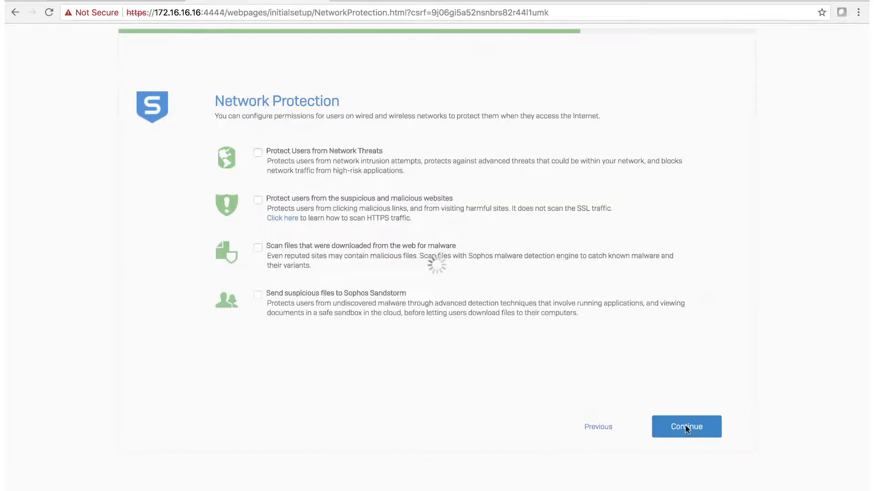
click(258, 153)
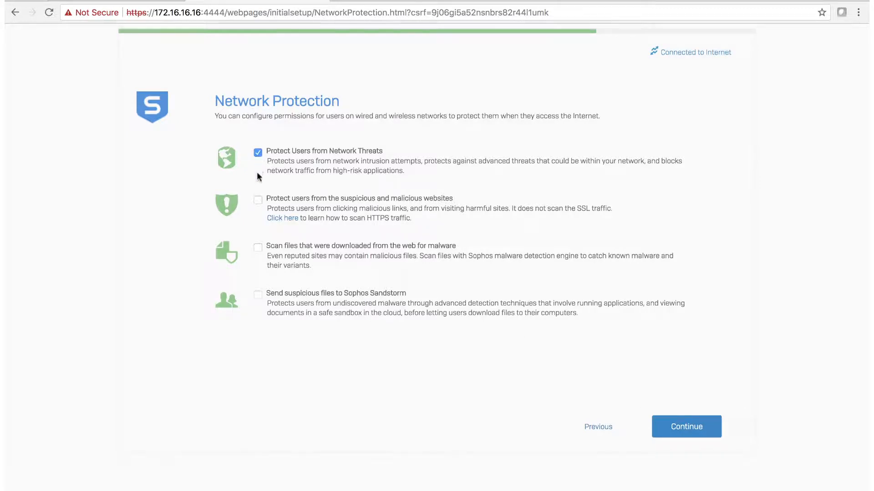
click(258, 201)
Step: Enter the notification e-mail address as recipient and paste the same address as sender
click(693, 430)
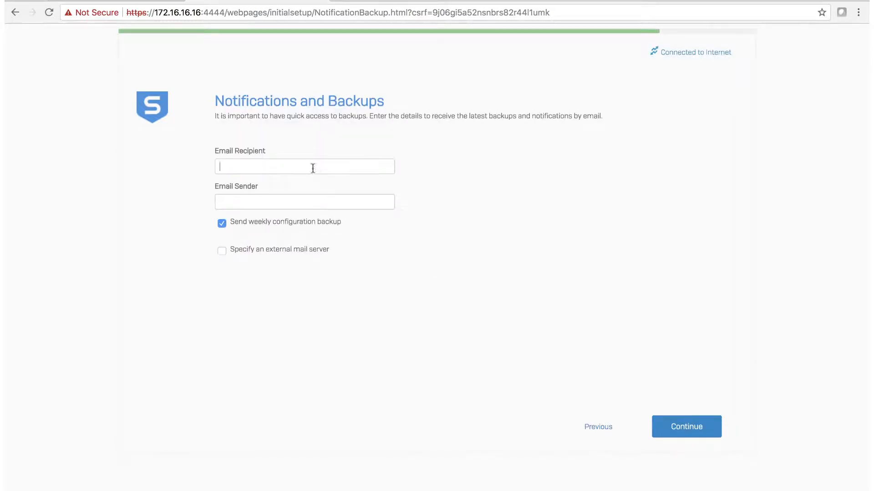
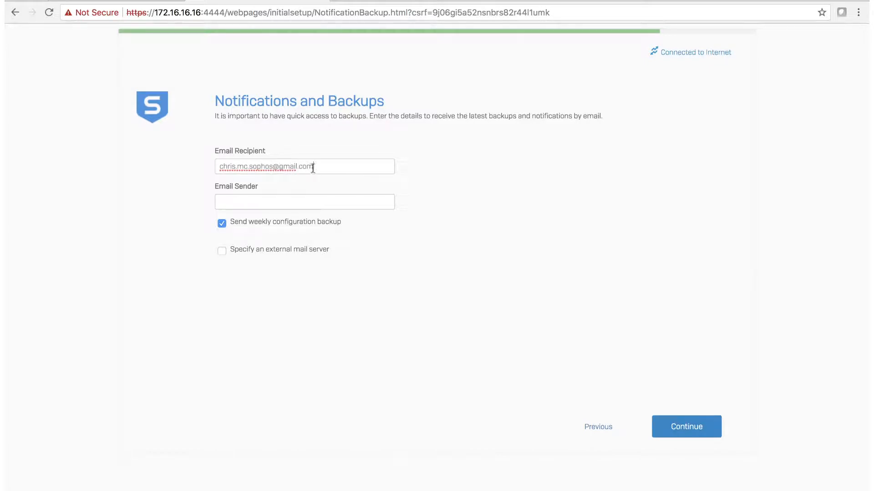
drag(314, 167, 215, 167)
key(ctrl+c)
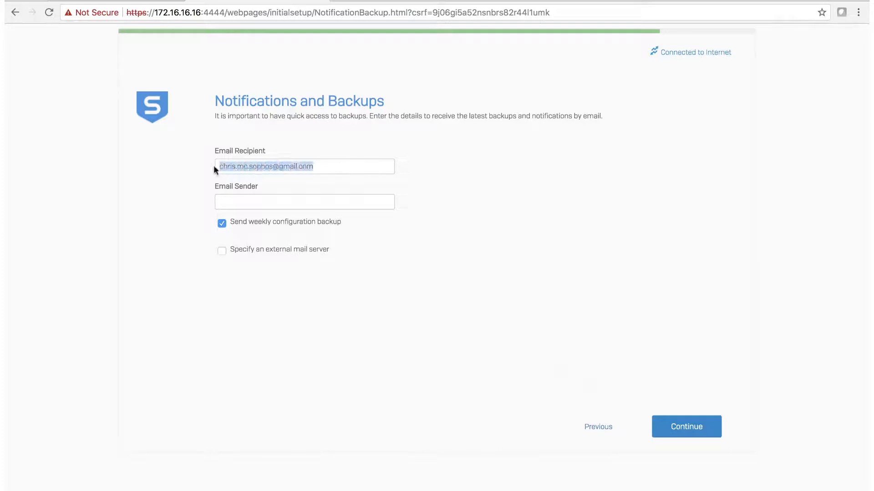
click(233, 199)
key(ctrl+v)
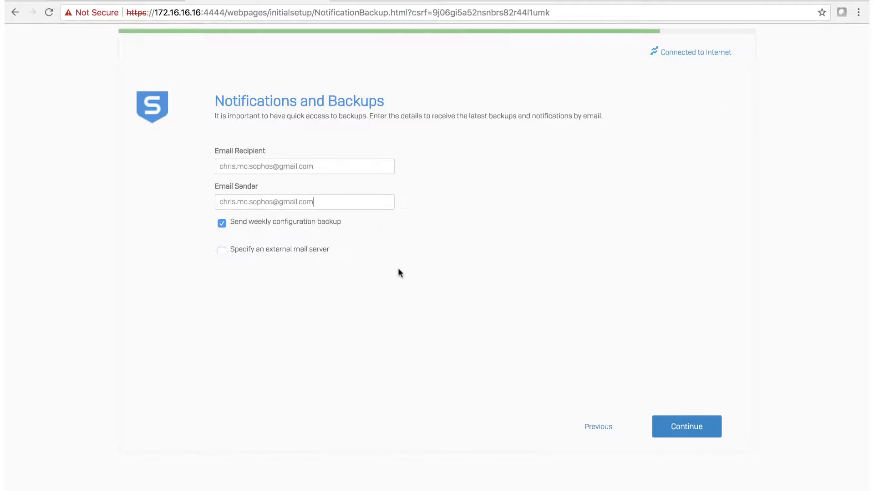
click(687, 428)
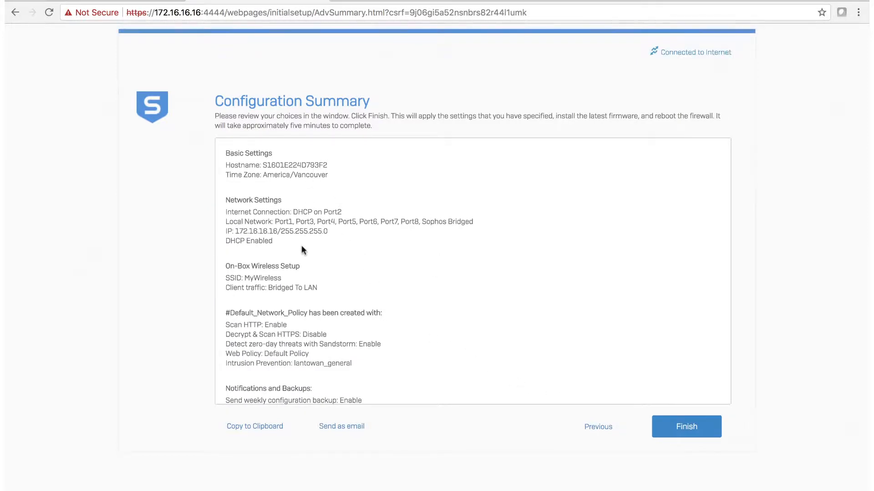
Step: Scroll through the Configuration Summary and finish the wizard to apply all settings
scroll(301, 248, down, 2)
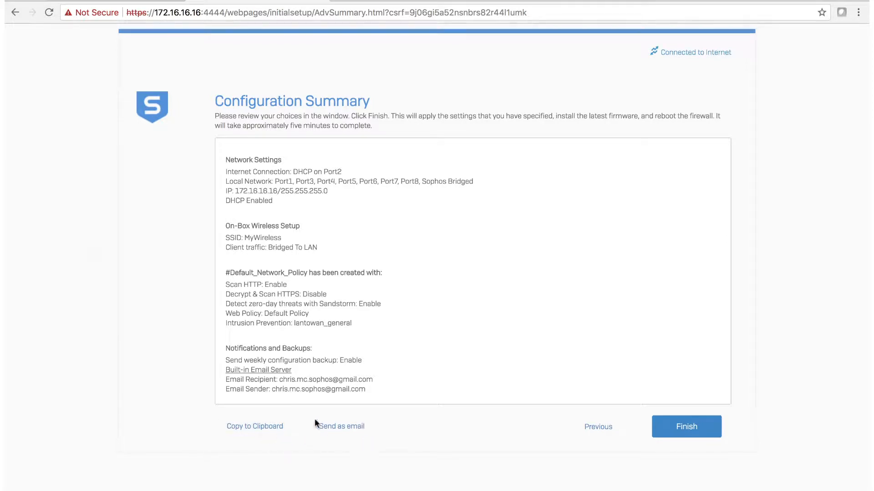
click(686, 427)
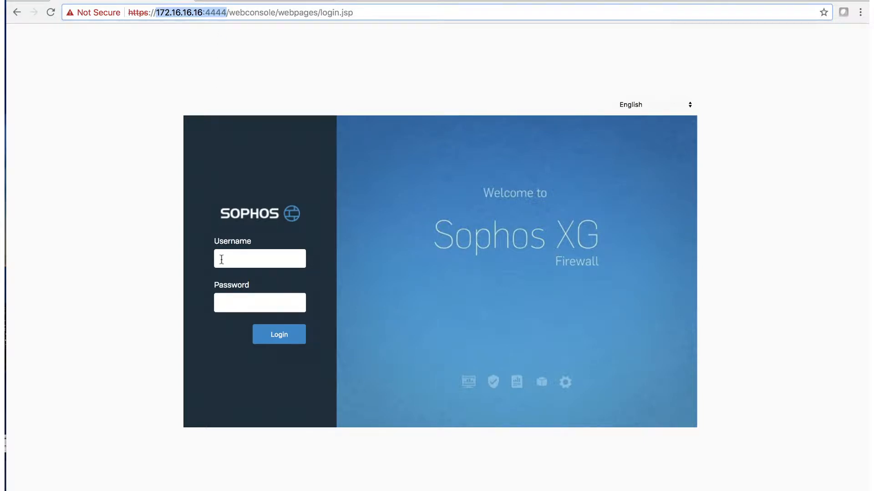
Step: Log in to the web console with username admin and the admin password
click(221, 259)
text(admin)
key(Tab)
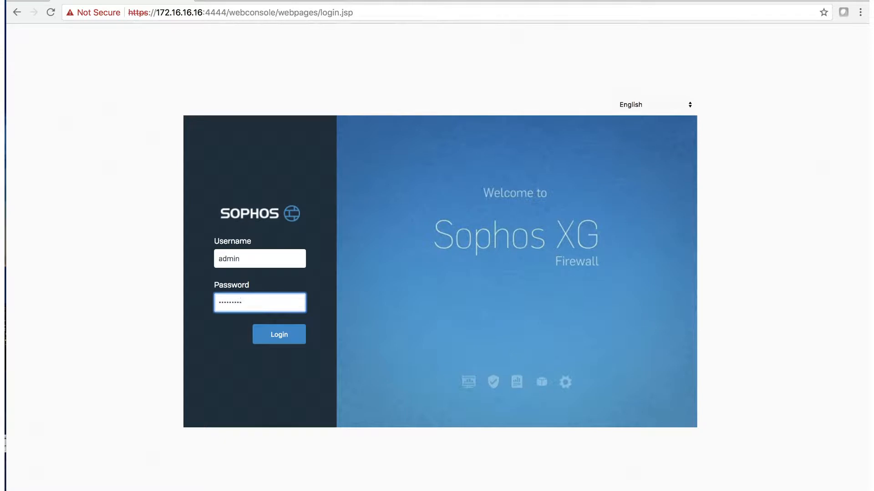
click(279, 340)
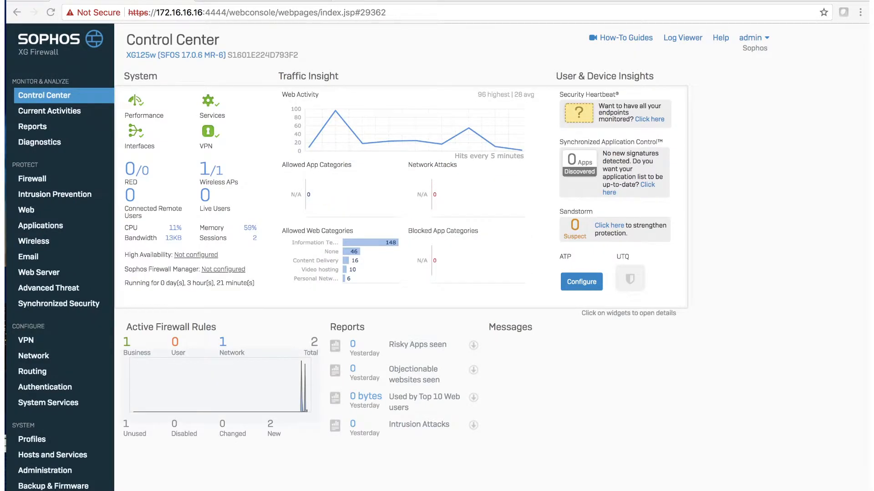
click(138, 136)
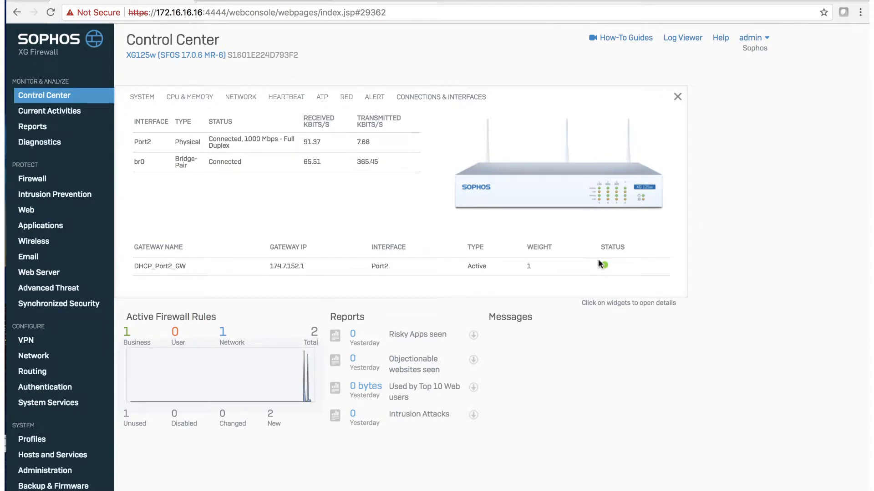
click(677, 97)
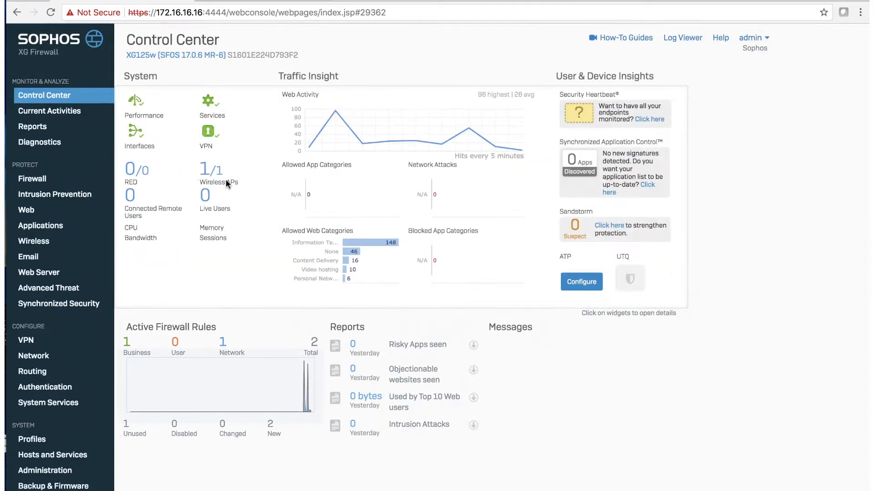
Step: Open the Firewall page from the Protect sidebar to review the two IPv4 rules
click(32, 180)
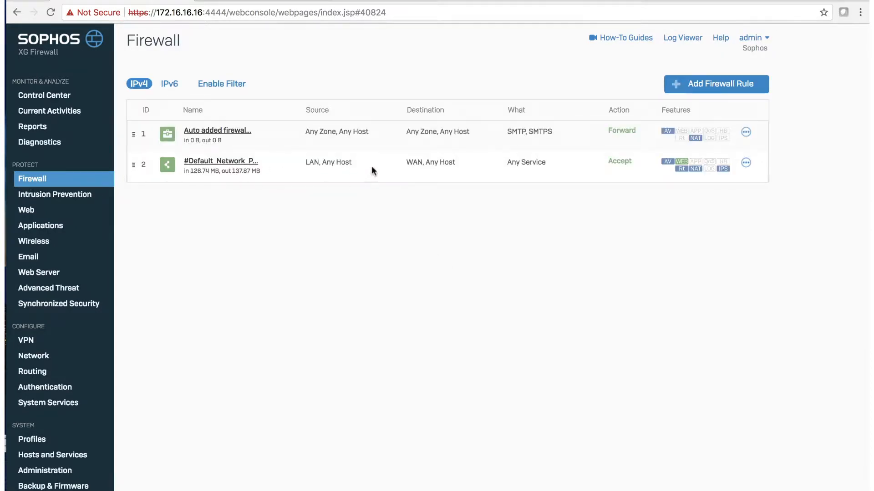
mouse_move(669, 165)
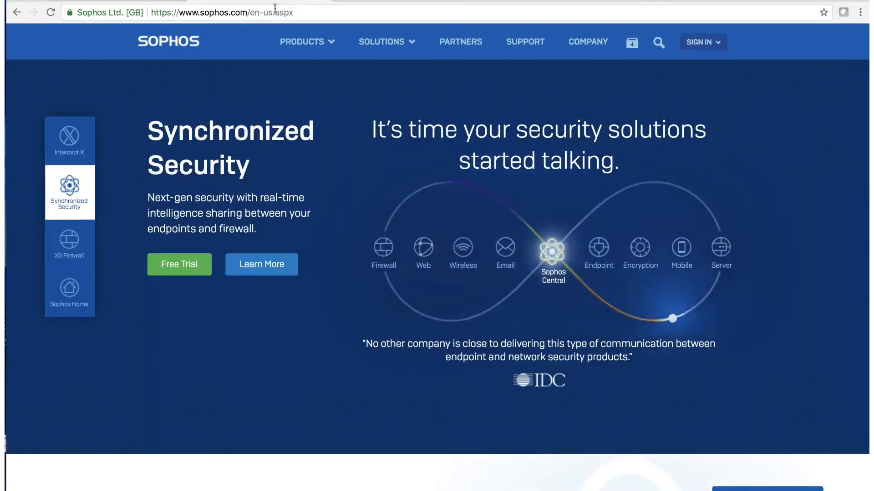
click(319, 12)
text(so)
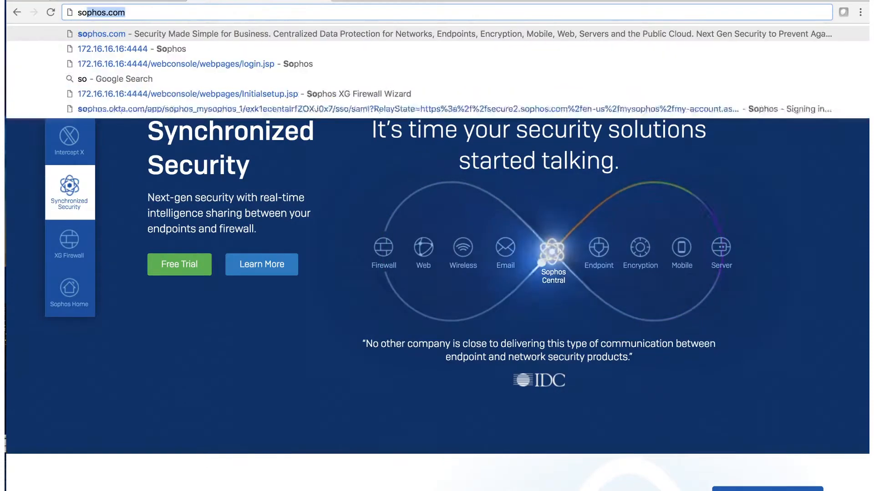
text(phos.com)
key(Return)
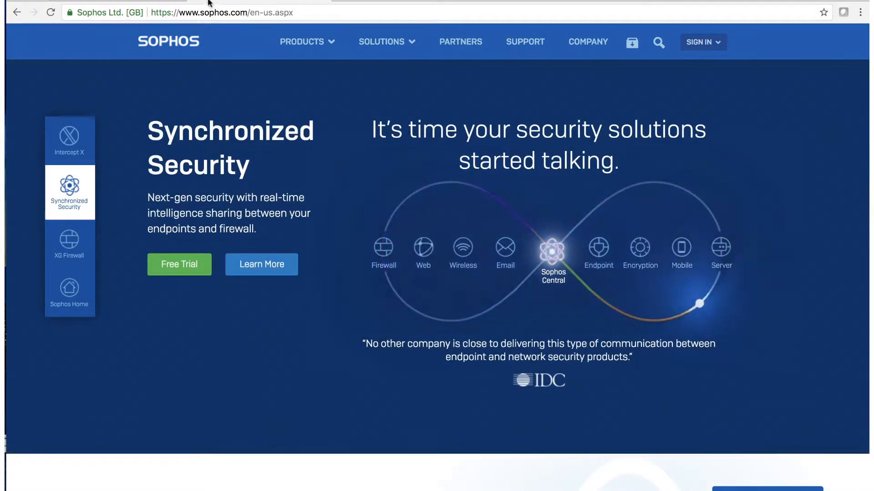
click(149, 1)
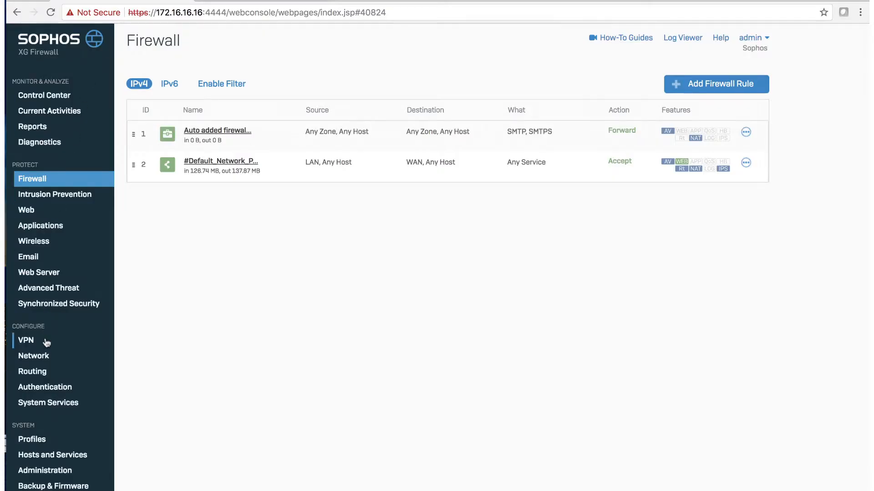
Step: Check the Network interfaces and DNS tab, then open About Product from the admin menu for licensing
click(46, 357)
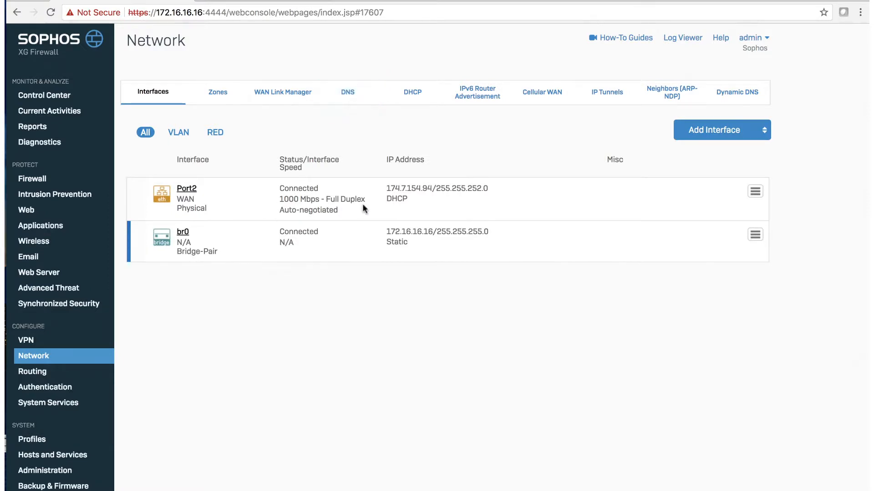
click(348, 94)
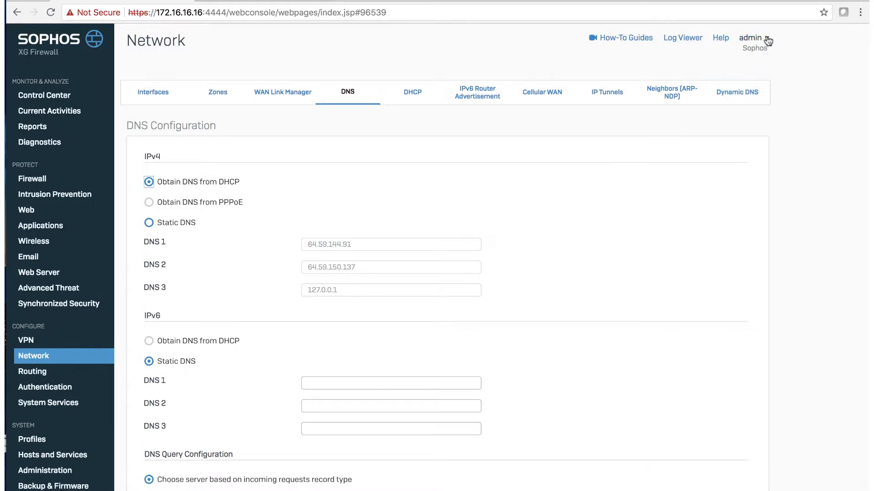
click(767, 40)
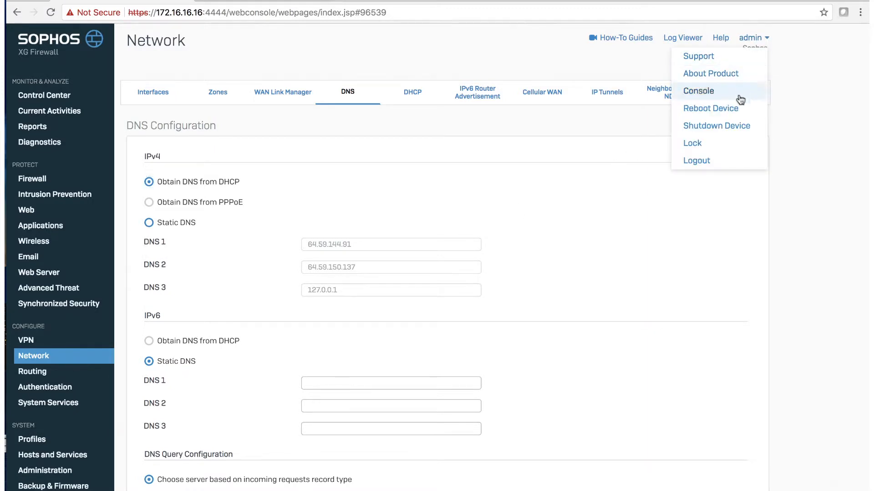
click(732, 74)
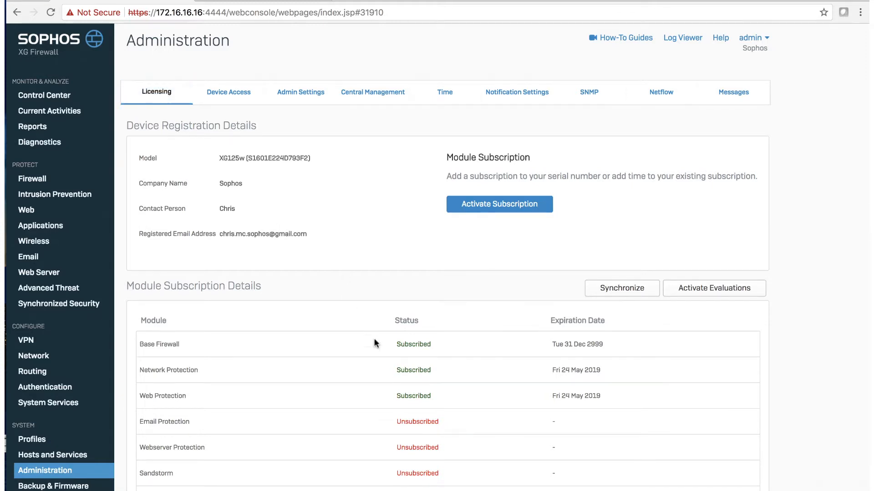
Step: Synchronize the module subscriptions and confirm Base Firewall, Network and Web Protection remain subscribed
scroll(388, 370, down, 3)
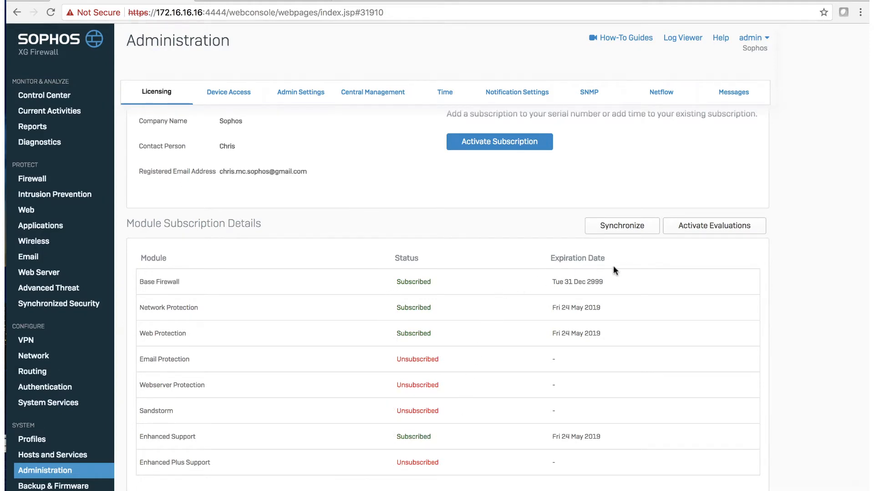
scroll(621, 268, up, 1)
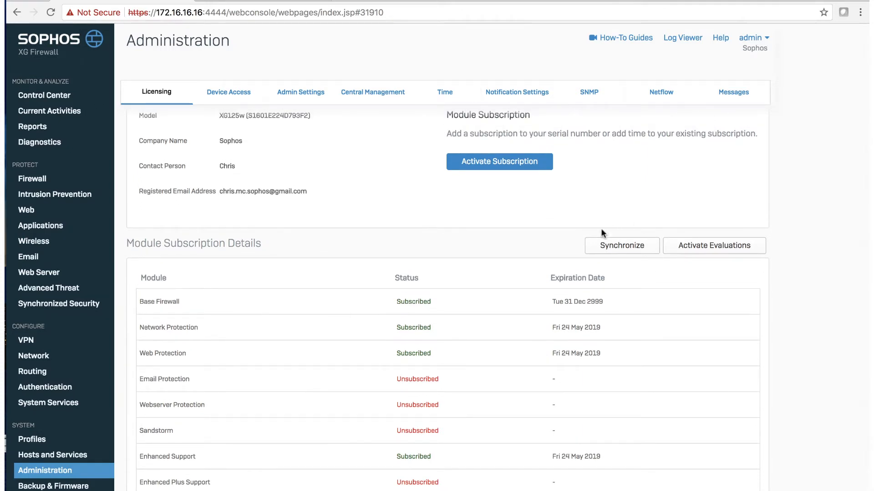
click(622, 248)
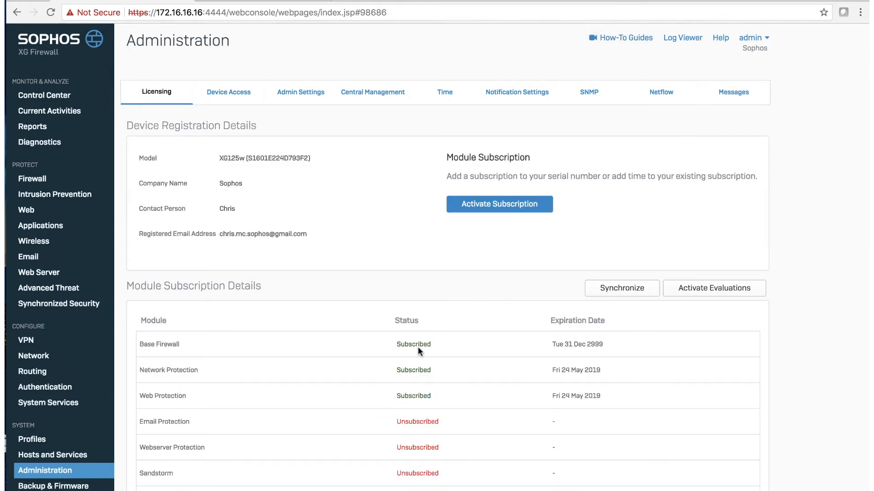
scroll(416, 350, down, 3)
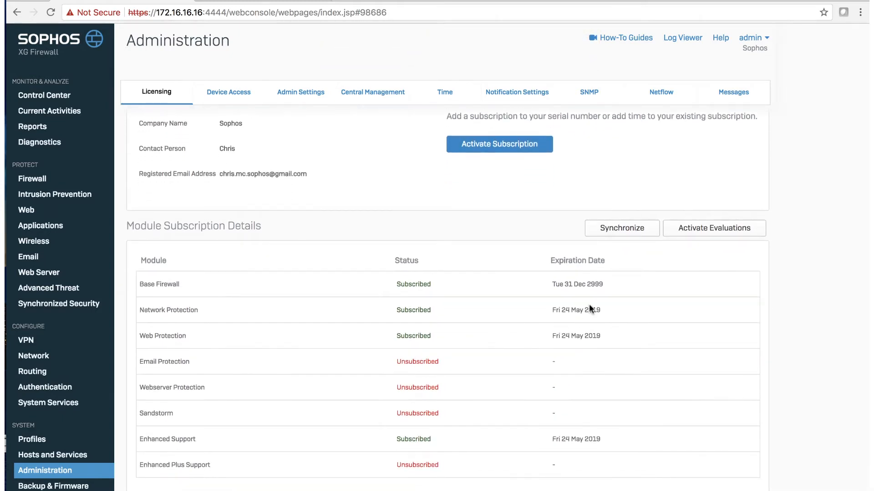